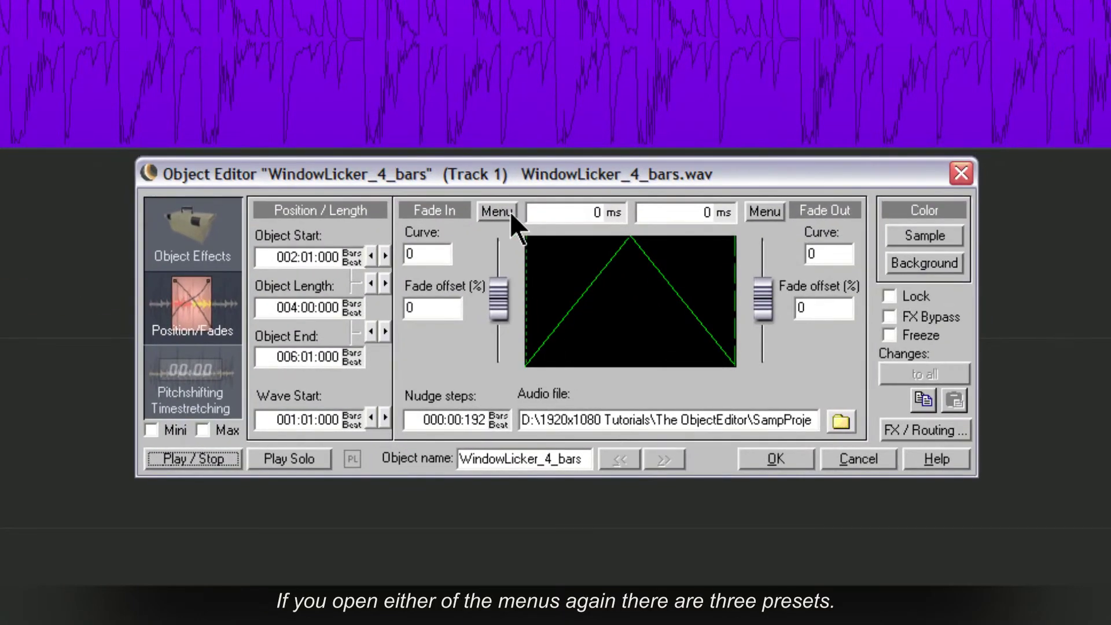
# - Cycle the fade presets Fade inside (0%) and Fade outside (100%), ending on Fade symmetrical (50%)
pyautogui.click(498, 212)
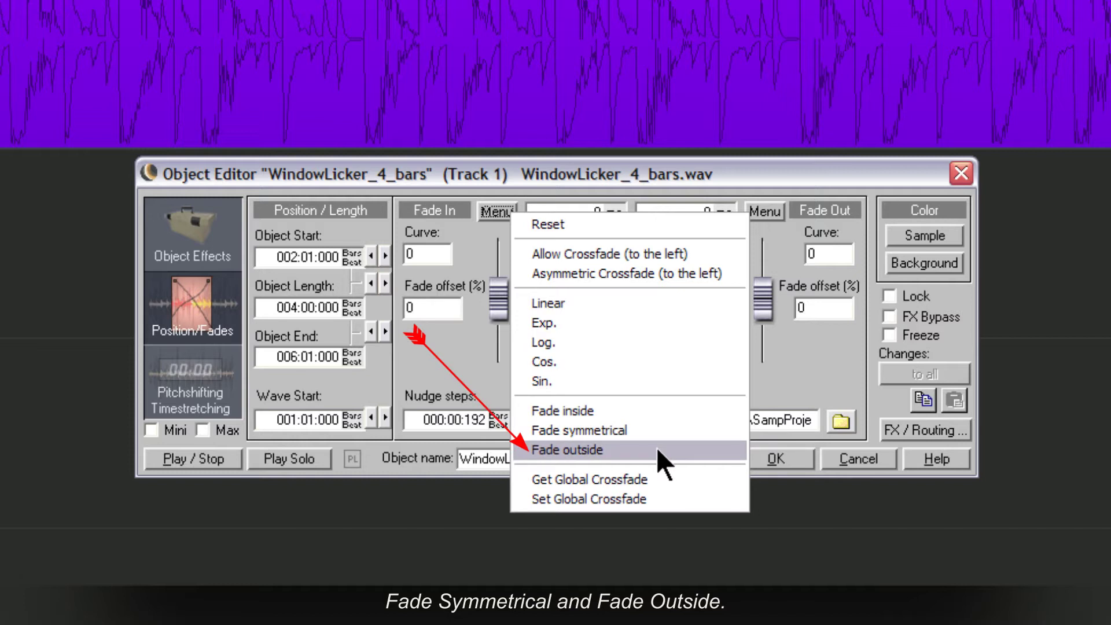
pyautogui.click(671, 414)
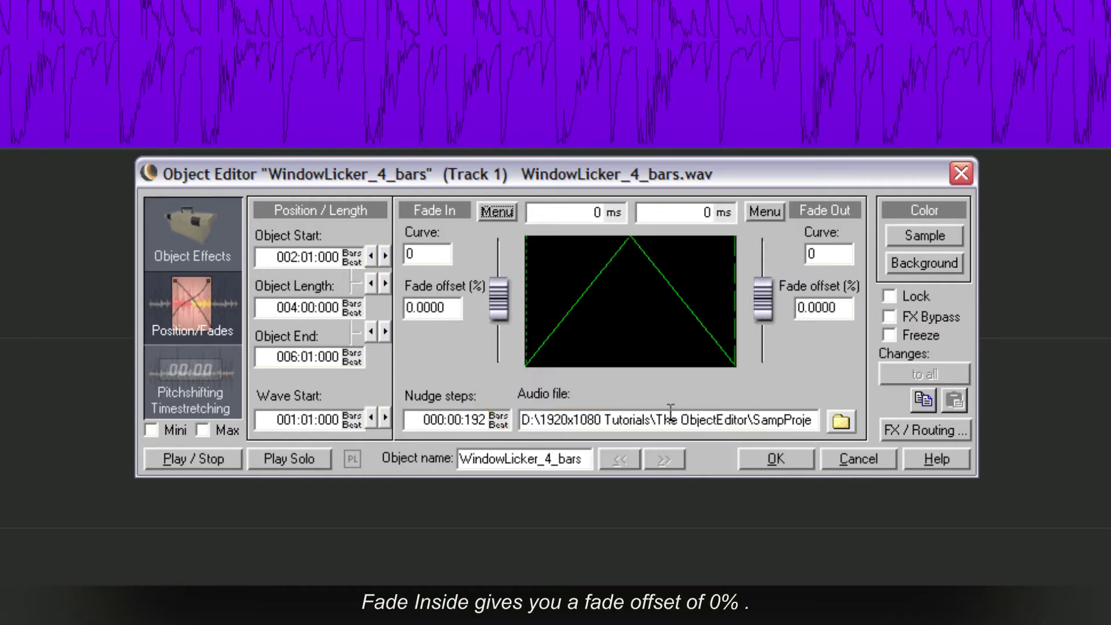
pyautogui.click(509, 209)
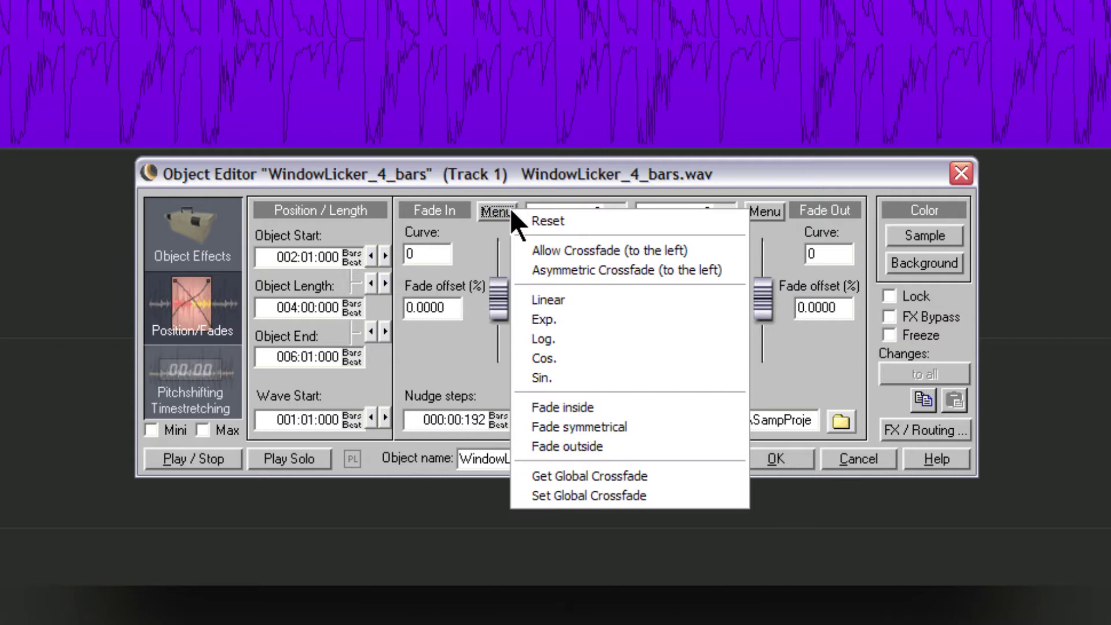
pyautogui.click(663, 447)
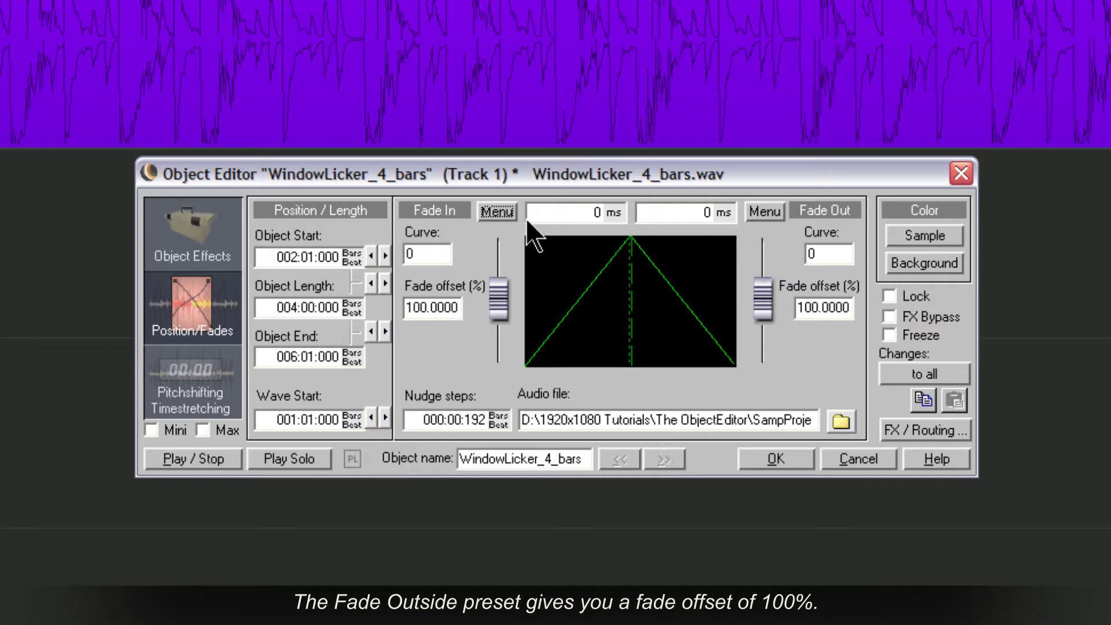
pyautogui.click(502, 209)
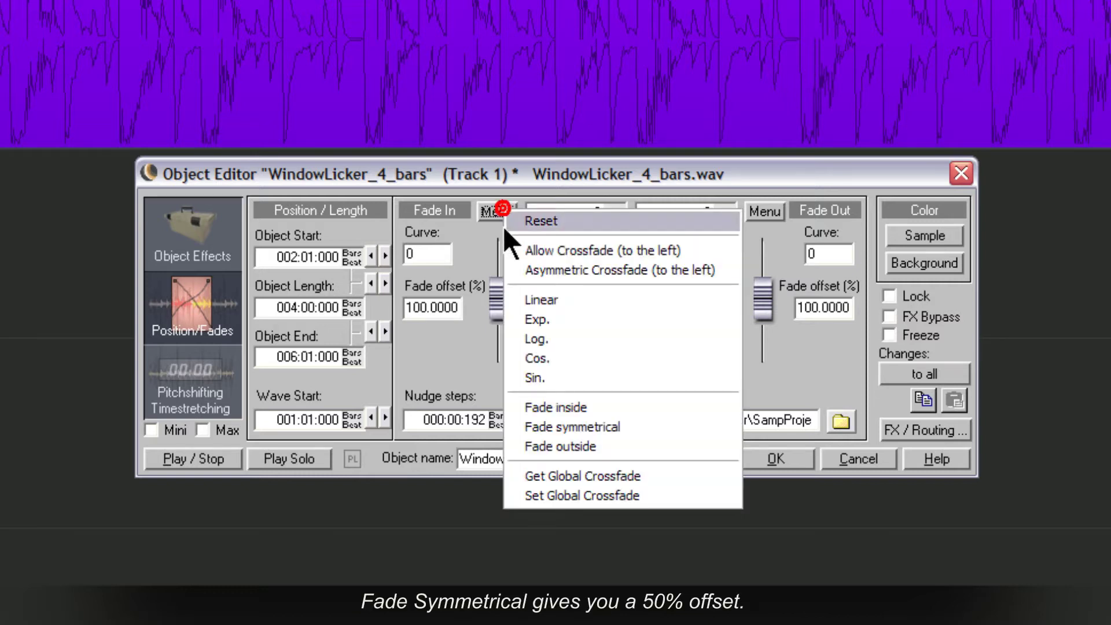
pyautogui.click(658, 428)
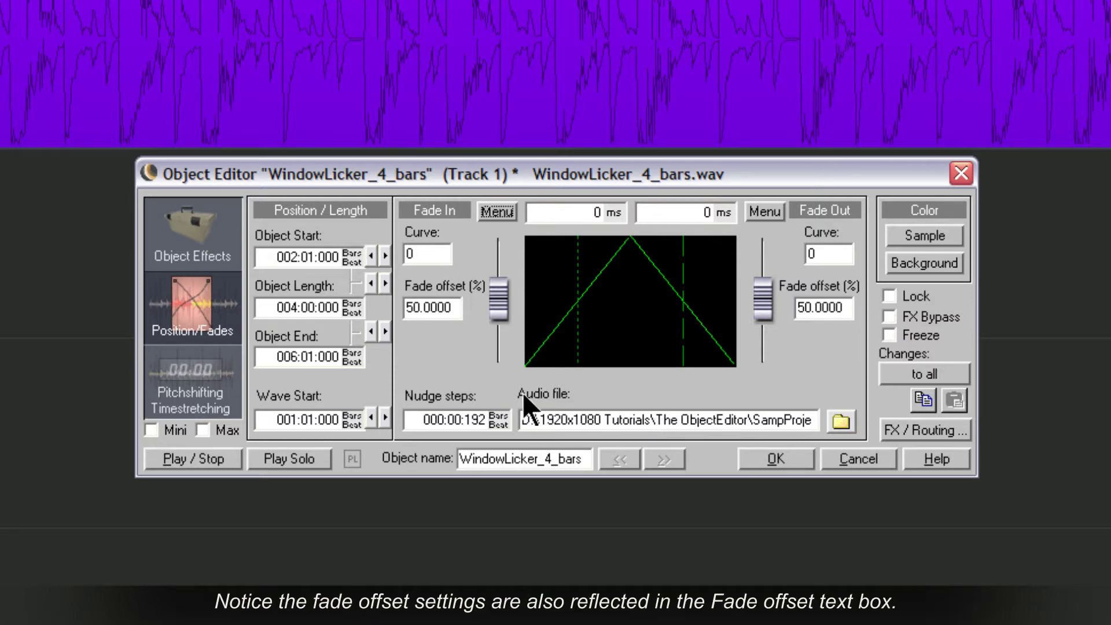
# - Confirm both the fade-in and fade-out offsets at 50.00
pyautogui.click(454, 307)
pyautogui.press('BackSpace')
pyautogui.press('BackSpace')
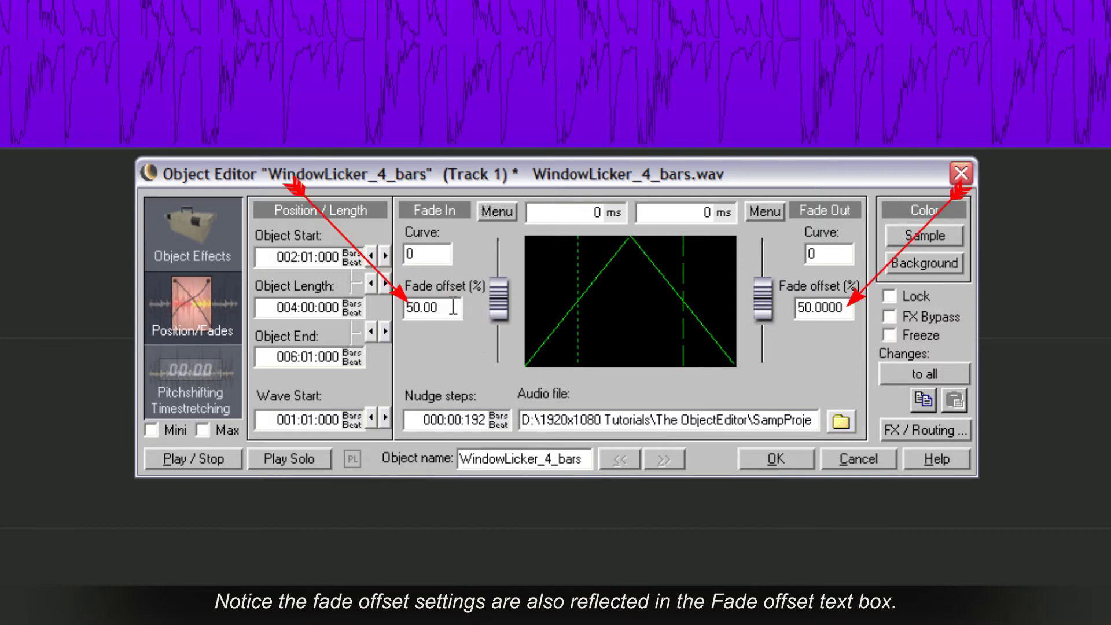
pyautogui.click(845, 308)
pyautogui.press('BackSpace')
pyautogui.press('BackSpace')
# - Enter 75 as the fade-out offset, then drag both offsets, ending fade-out 49% and fade-in 50%
pyautogui.doubleClick(846, 308)
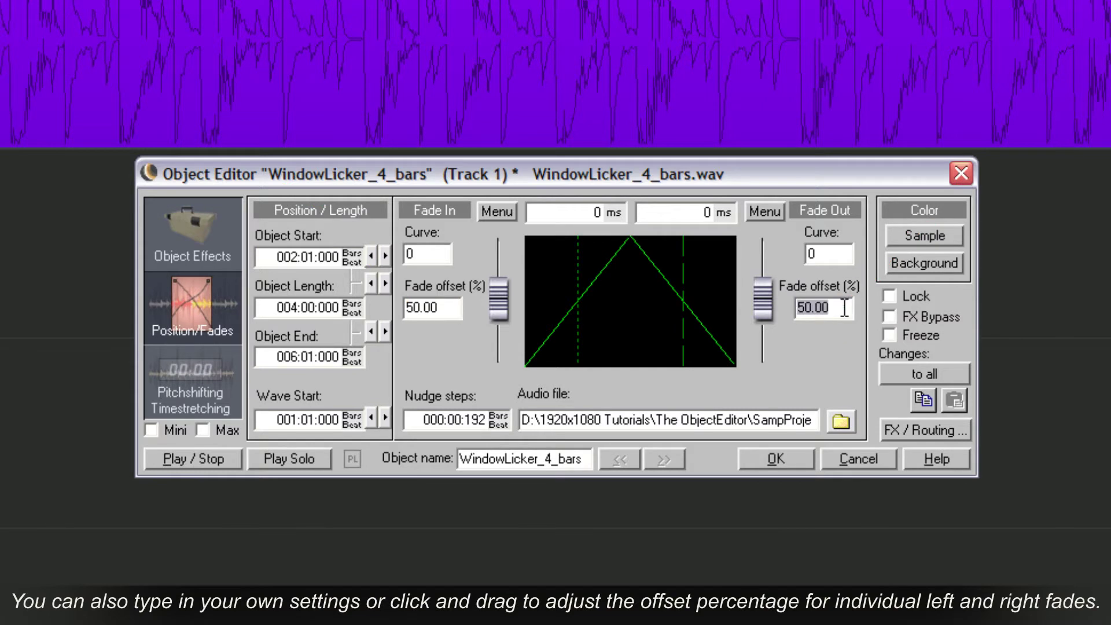
pyautogui.write('75')
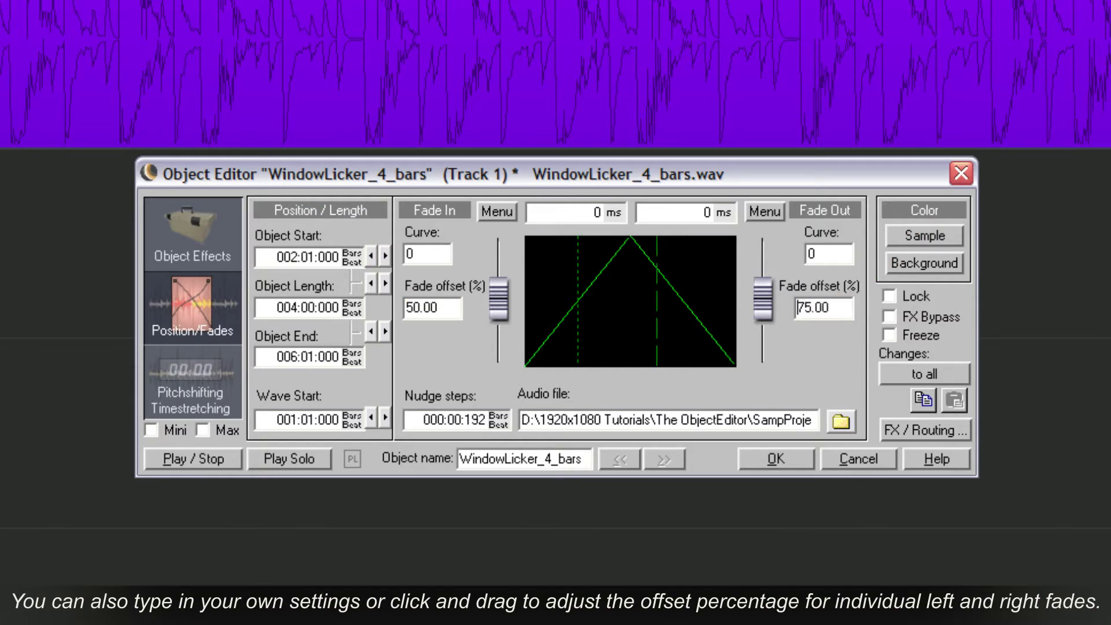
pyautogui.moveTo(847, 314)
pyautogui.mouseDown()
pyautogui.moveTo(841, 129)
pyautogui.moveTo(841, 438)
pyautogui.moveTo(846, 385)
pyautogui.moveTo(593, 417)
pyautogui.mouseUp()
pyautogui.moveTo(442, 312)
pyautogui.mouseDown()
pyautogui.moveTo(435, 116)
pyautogui.moveTo(405, 226)
pyautogui.moveTo(417, 494)
pyautogui.moveTo(424, 340)
pyautogui.mouseUp()
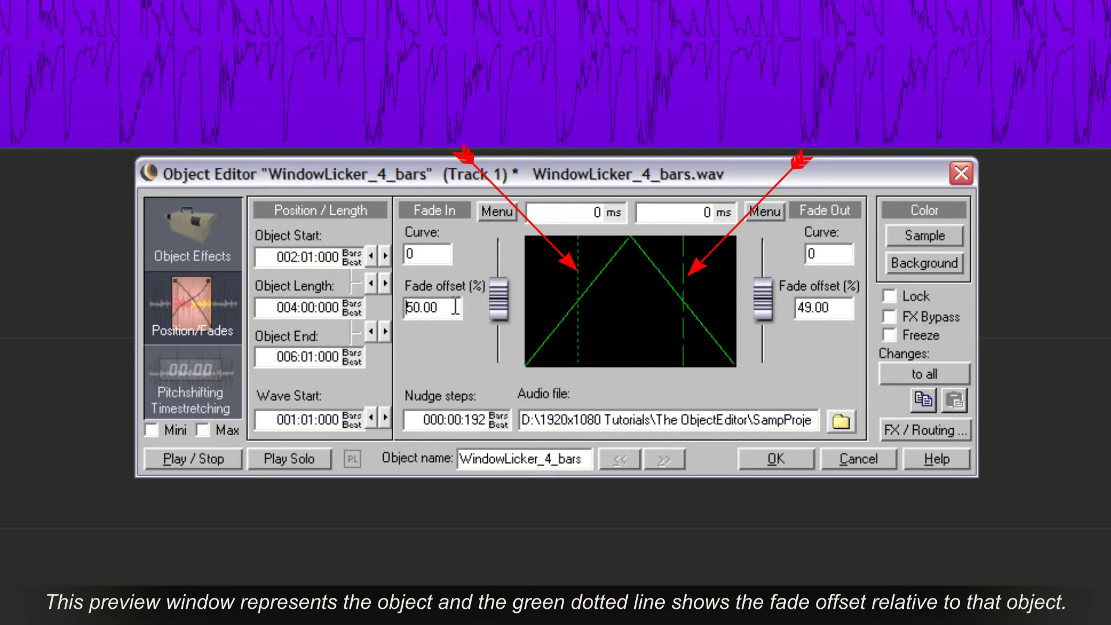
# - Enter 0 in both fade offset boxes and reapply the Fade inside preset
pyautogui.doubleClick(455, 307)
pyautogui.write('0')
pyautogui.click(846, 309)
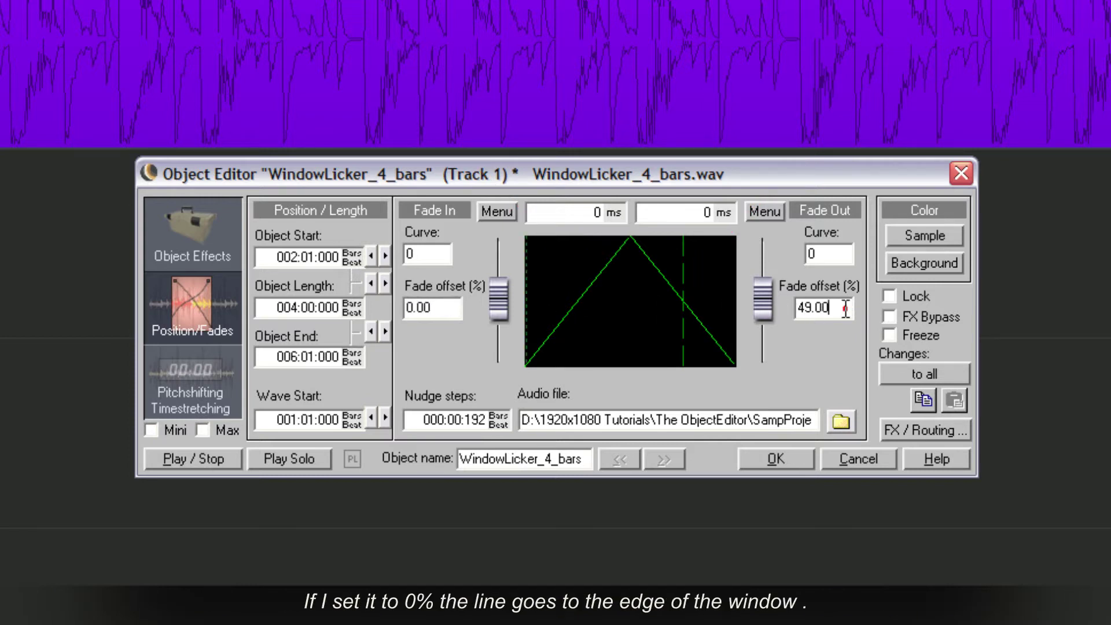
pyautogui.doubleClick(846, 308)
pyautogui.write('0')
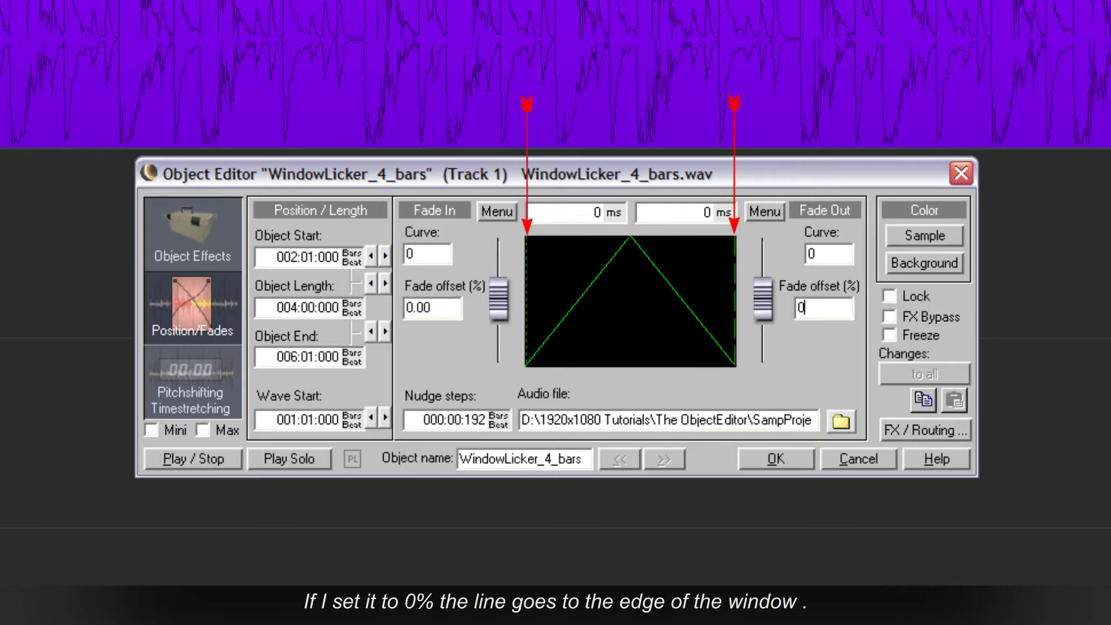
pyautogui.click(457, 307)
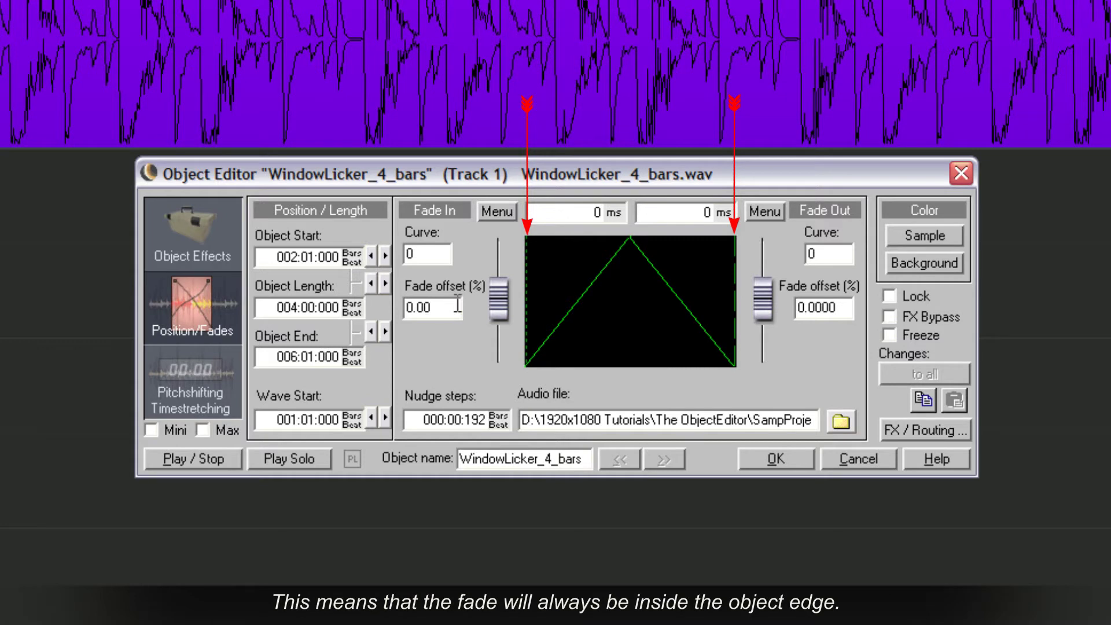
pyautogui.click(509, 212)
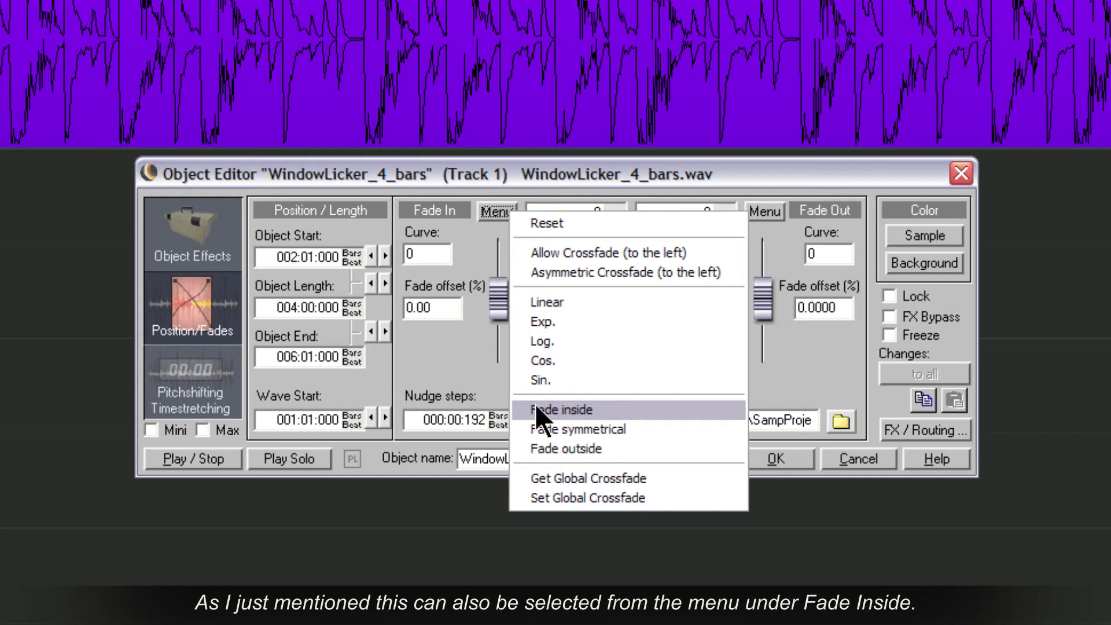
pyautogui.click(520, 409)
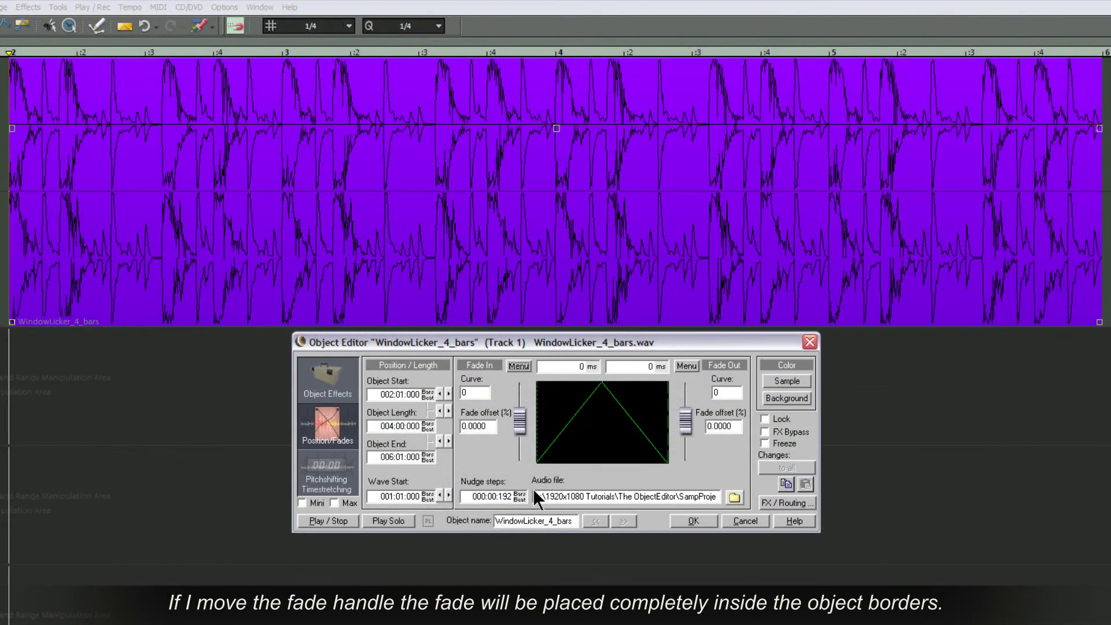
pyautogui.click(144, 236)
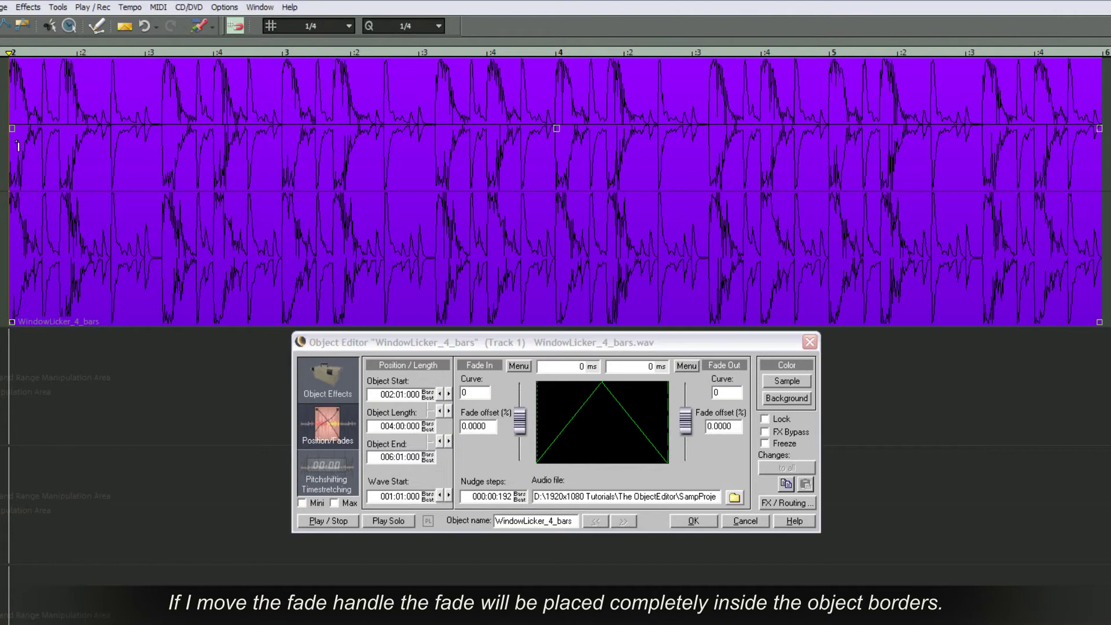
pyautogui.moveTo(14, 128); pyautogui.dragTo(404, 168)
pyautogui.click(521, 365)
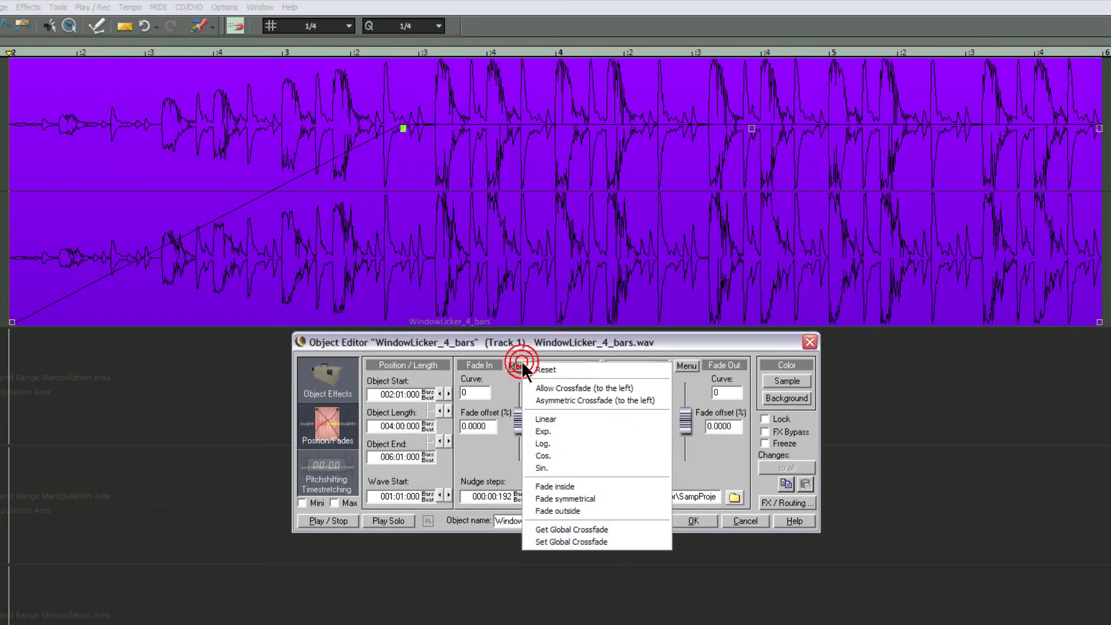
pyautogui.click(543, 371)
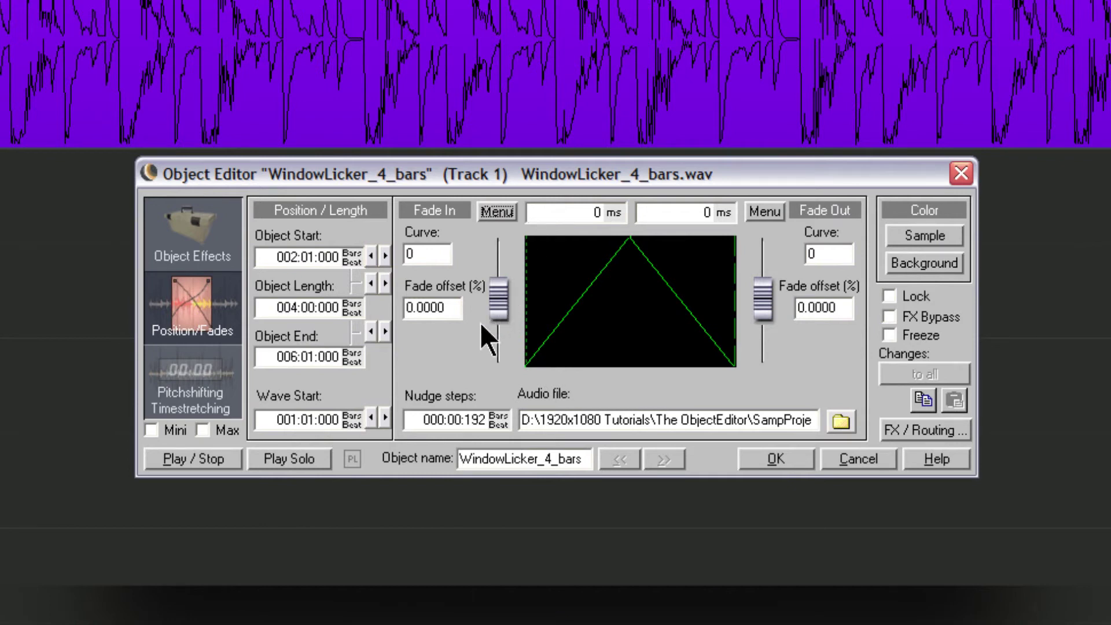
# - Enter 25 in the Fade In 'Fade offset (%)' box
pyautogui.doubleClick(444, 306)
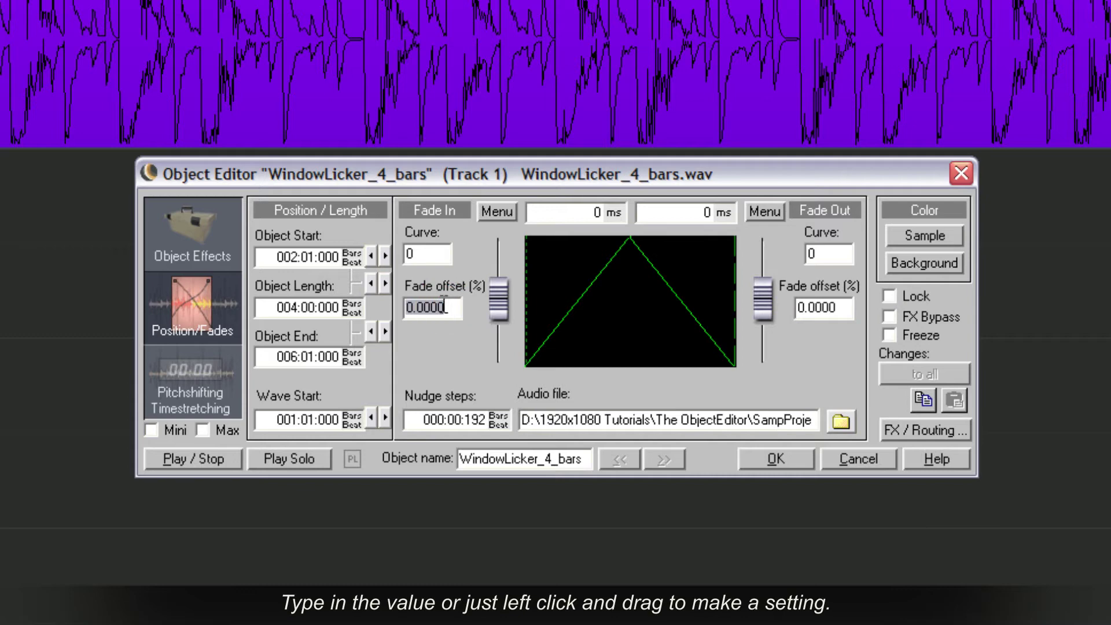
pyautogui.write('25')
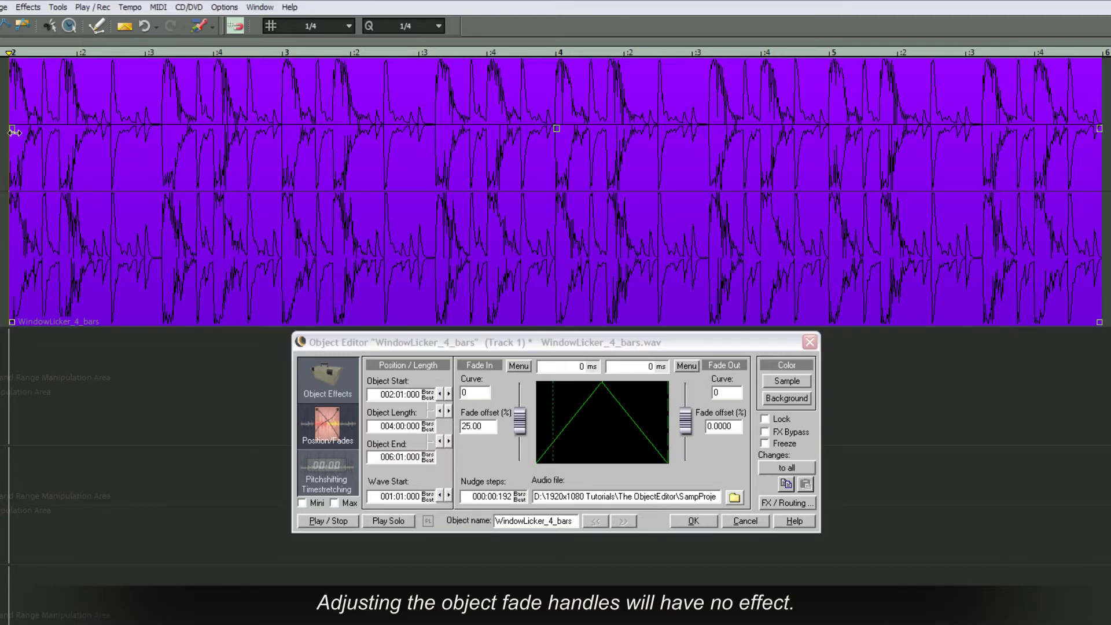
# - Move the object start one beat later, draw a fade-in across the opening bar, and adjust its length
pyautogui.click(450, 411)
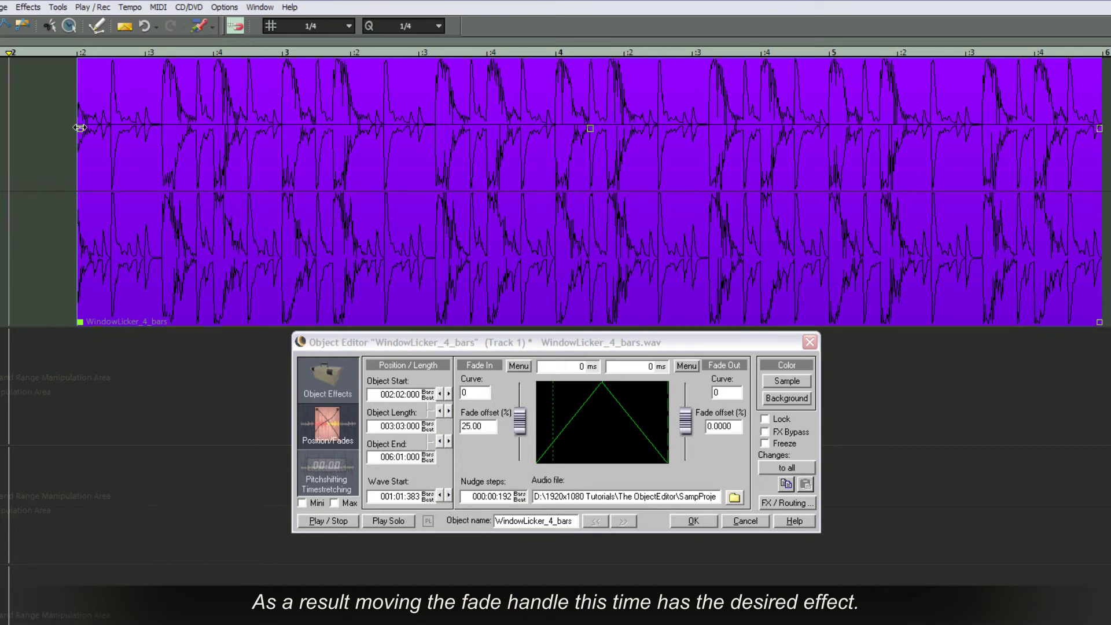
pyautogui.moveTo(80, 129); pyautogui.dragTo(284, 195)
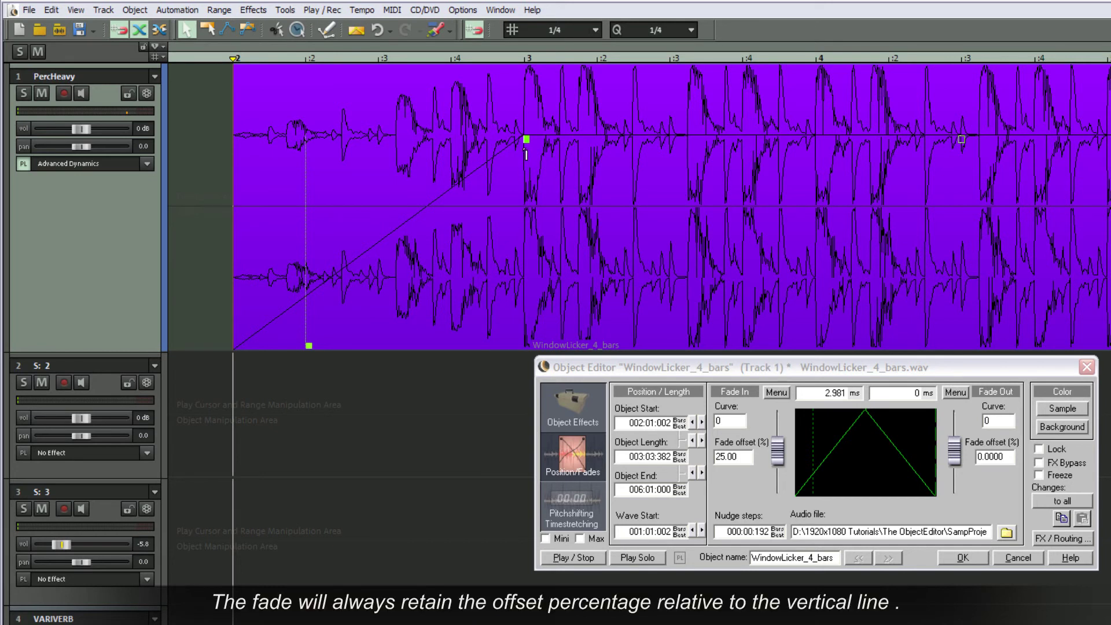
pyautogui.moveTo(526, 140)
pyautogui.mouseDown()
pyautogui.moveTo(338, 139)
pyautogui.moveTo(527, 148)
pyautogui.moveTo(527, 140)
pyautogui.mouseUp()
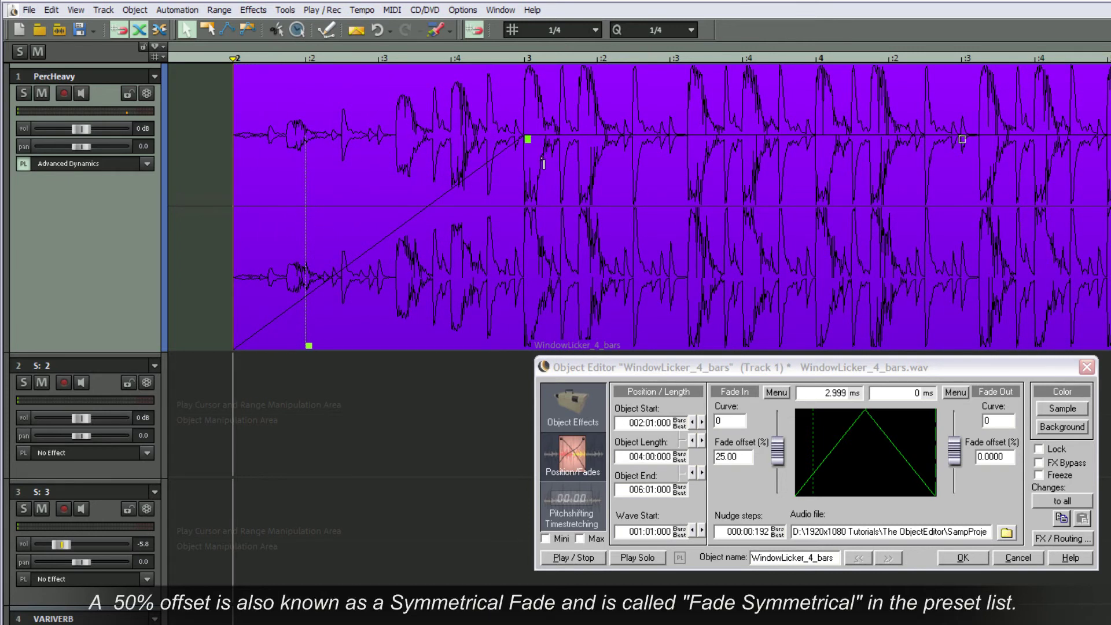
# - Apply the Fade symmetrical preset (50%) and drag the fade-in to pivot on its midpoint
pyautogui.click(742, 411)
pyautogui.click(768, 395)
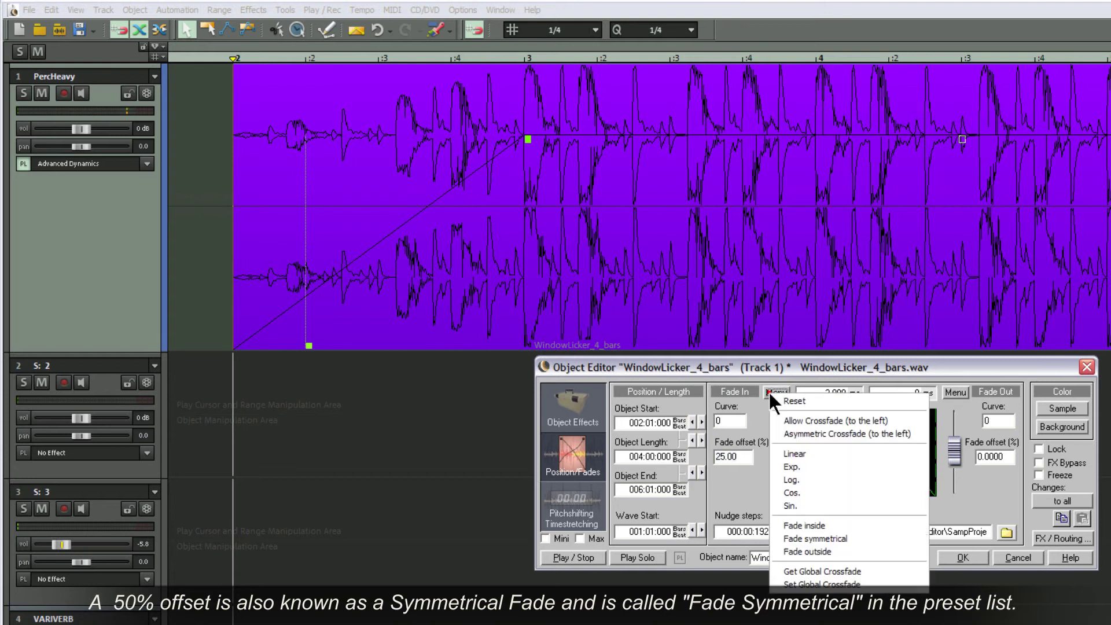
pyautogui.click(828, 540)
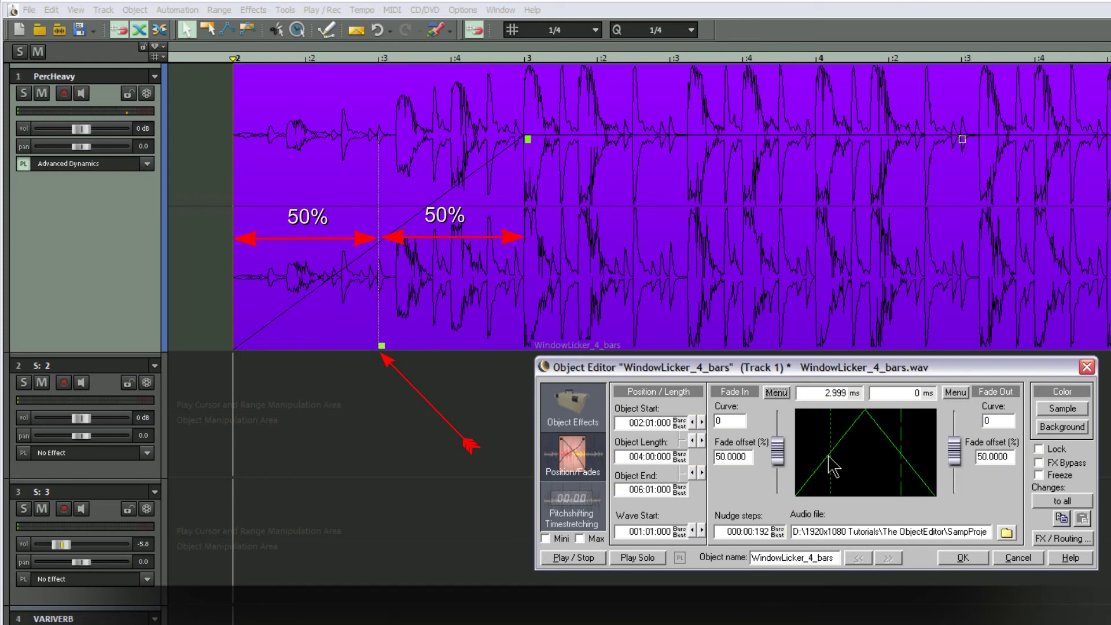
pyautogui.click(546, 142)
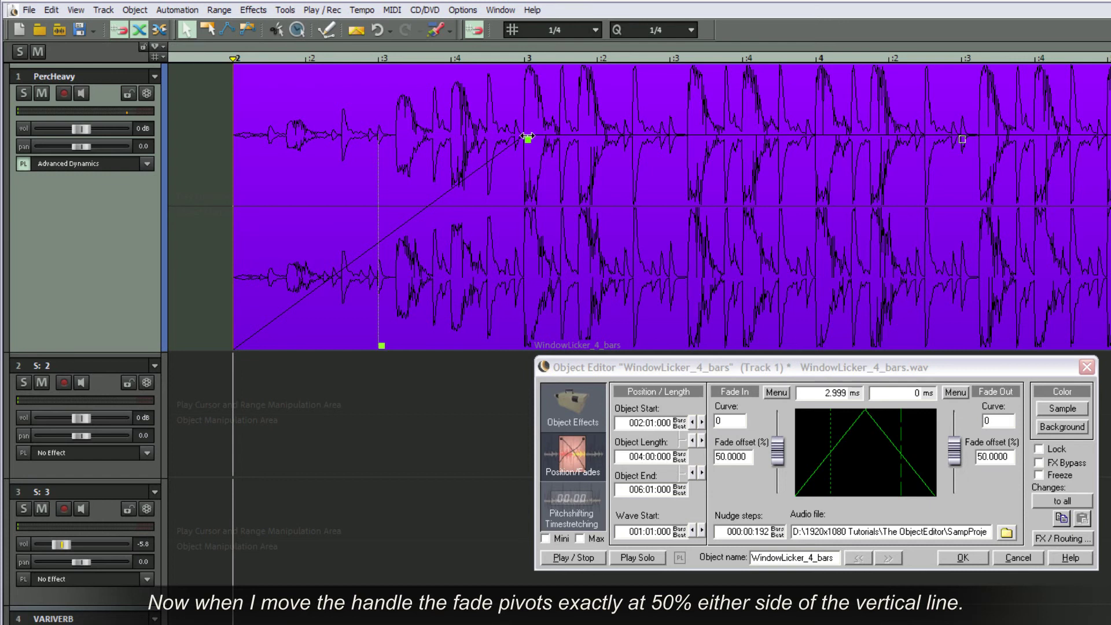
pyautogui.moveTo(527, 139)
pyautogui.mouseDown()
pyautogui.moveTo(403, 137)
pyautogui.moveTo(496, 144)
pyautogui.moveTo(530, 159)
pyautogui.mouseUp()
# - Apply the Fade outside preset, setting both fade offsets to 100%
pyautogui.click(768, 396)
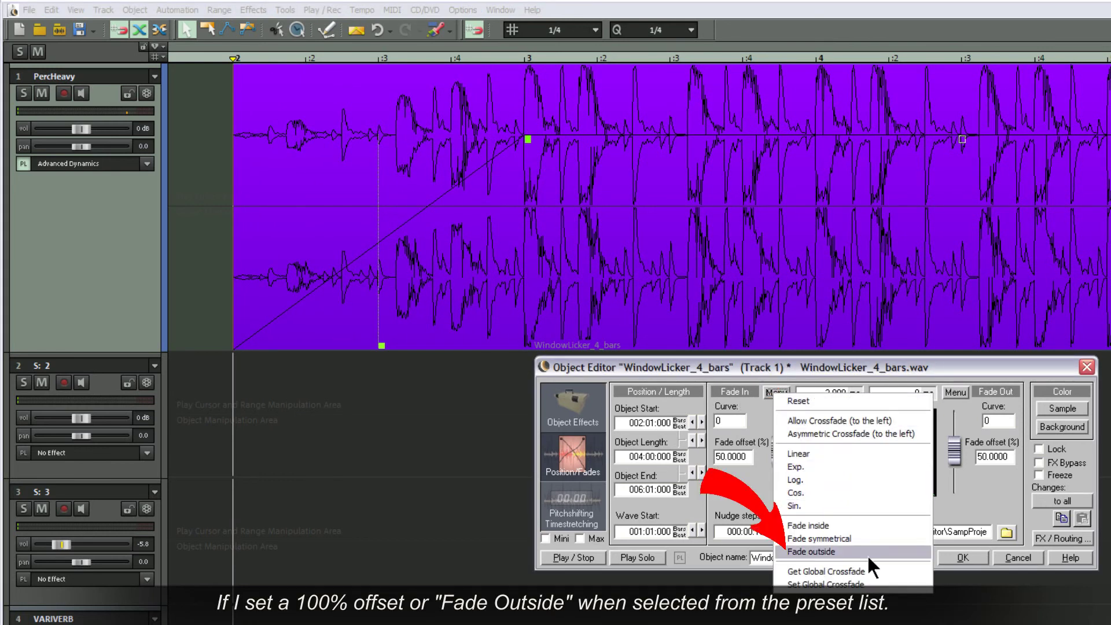
pyautogui.click(869, 553)
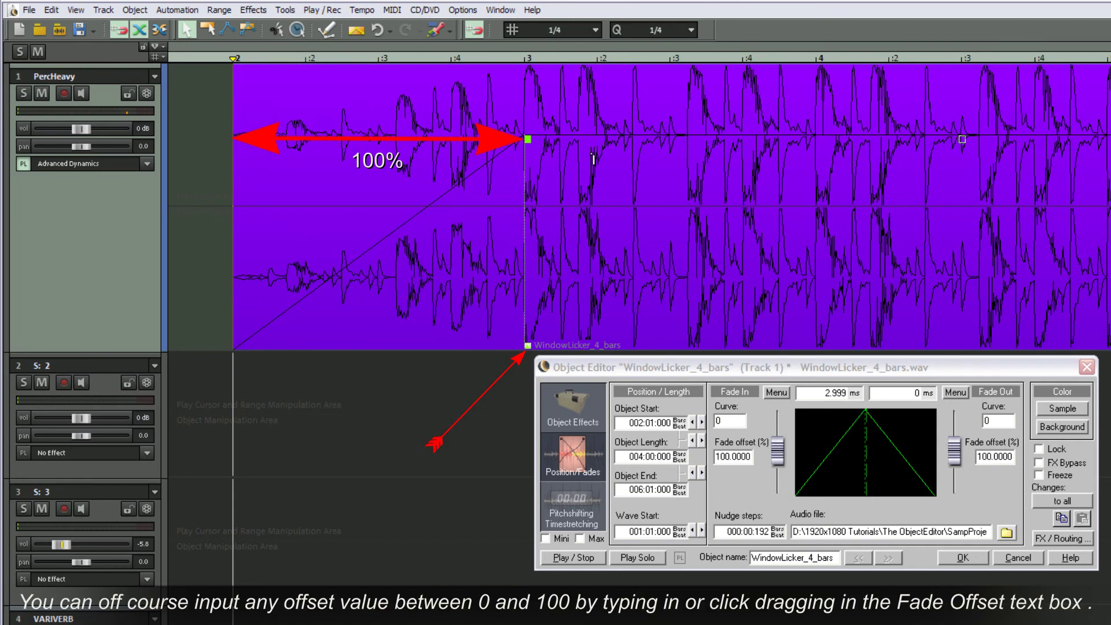
# - Scroll the fade-in offset value down from 100% to 50%
pyautogui.click(729, 457)
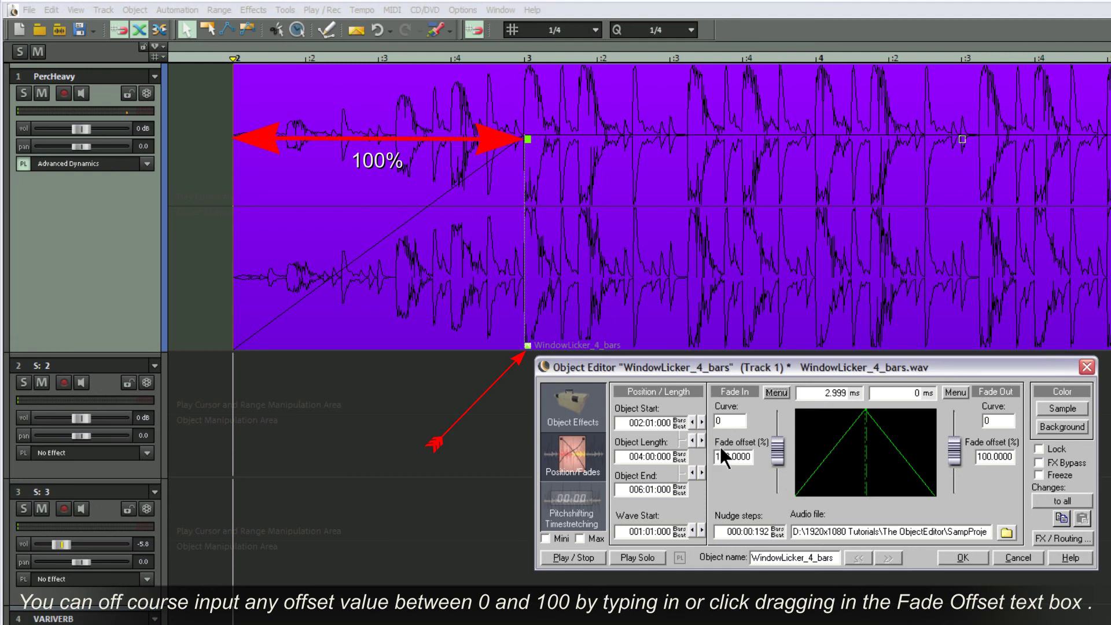
pyautogui.moveTo(738, 457); pyautogui.dragTo(739, 458)
pyautogui.scroll(-11, 739, 457)
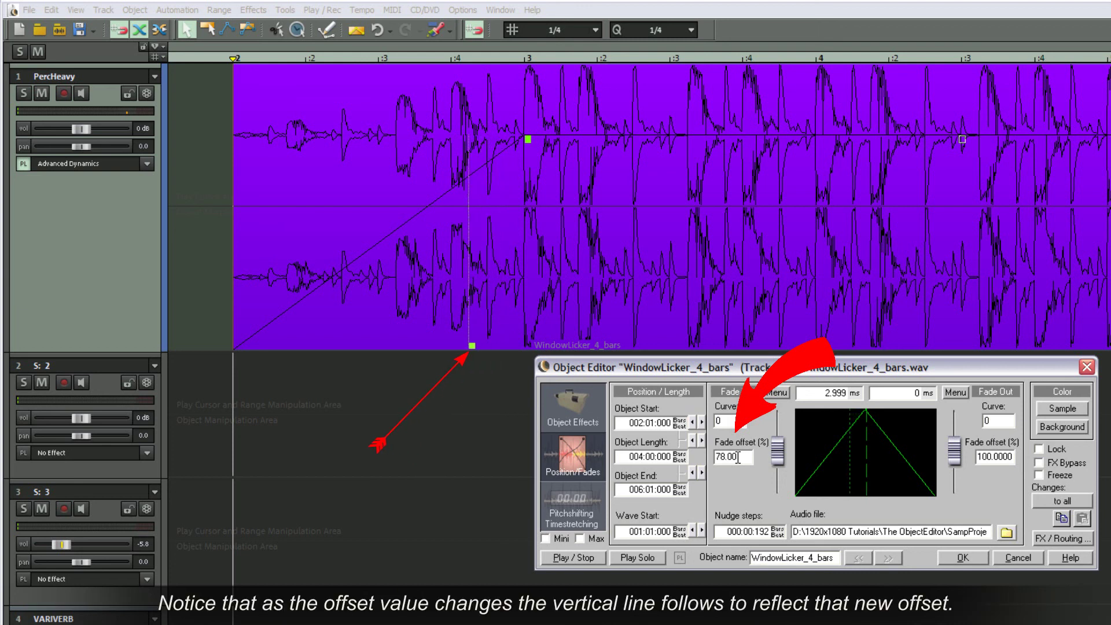
pyautogui.scroll(-5, 739, 458)
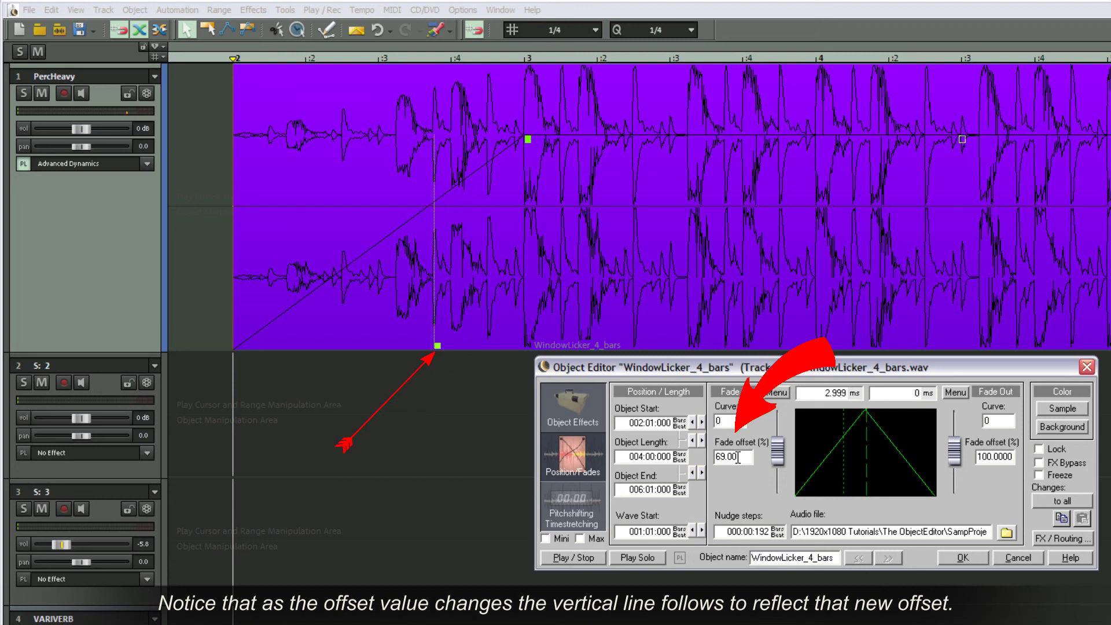
pyautogui.scroll(-2, 739, 458)
pyautogui.scroll(-4, 739, 457)
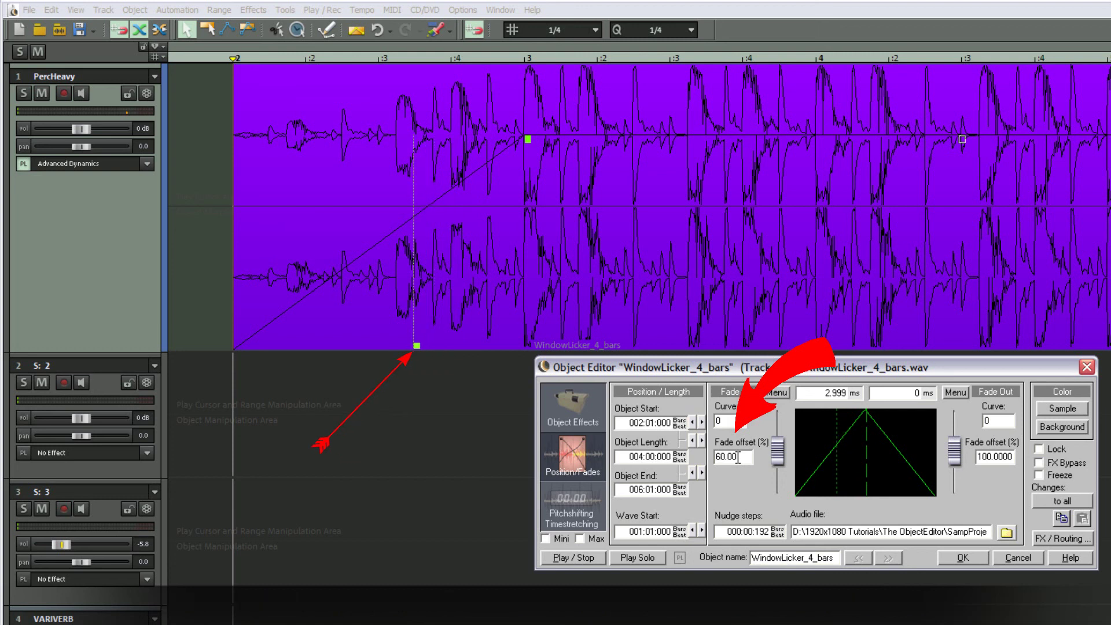
pyautogui.scroll(-2, 738, 457)
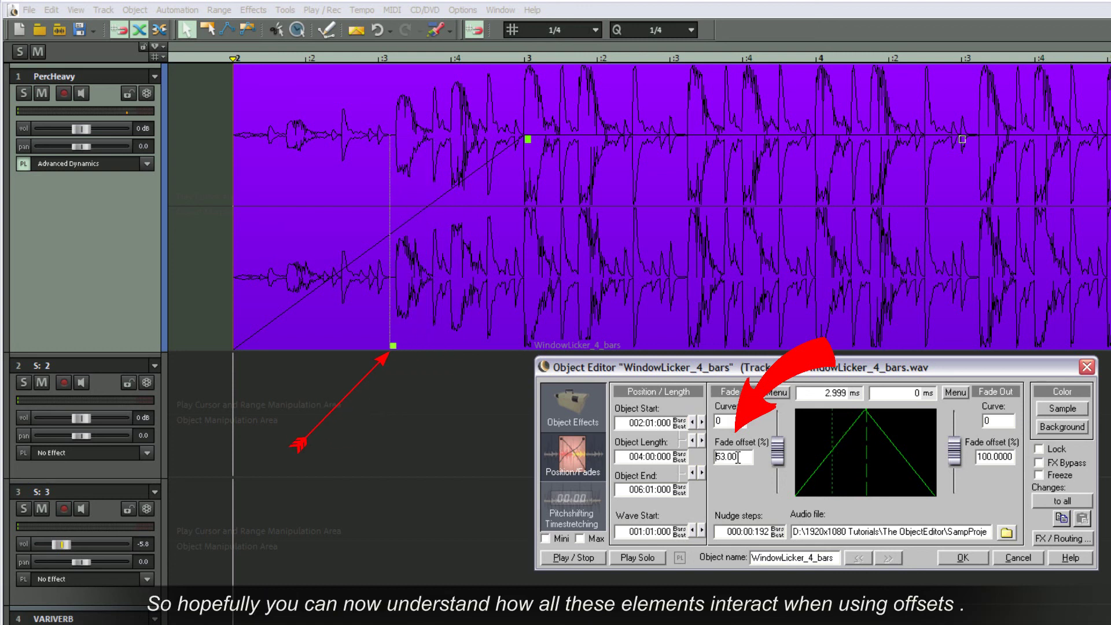
pyautogui.scroll(-3, 739, 458)
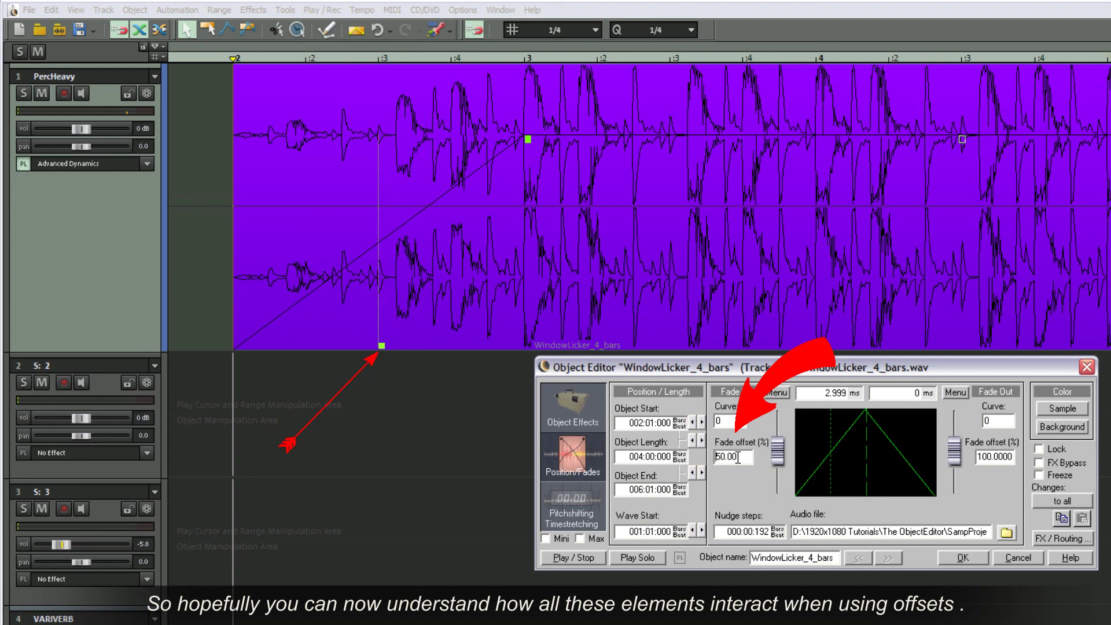